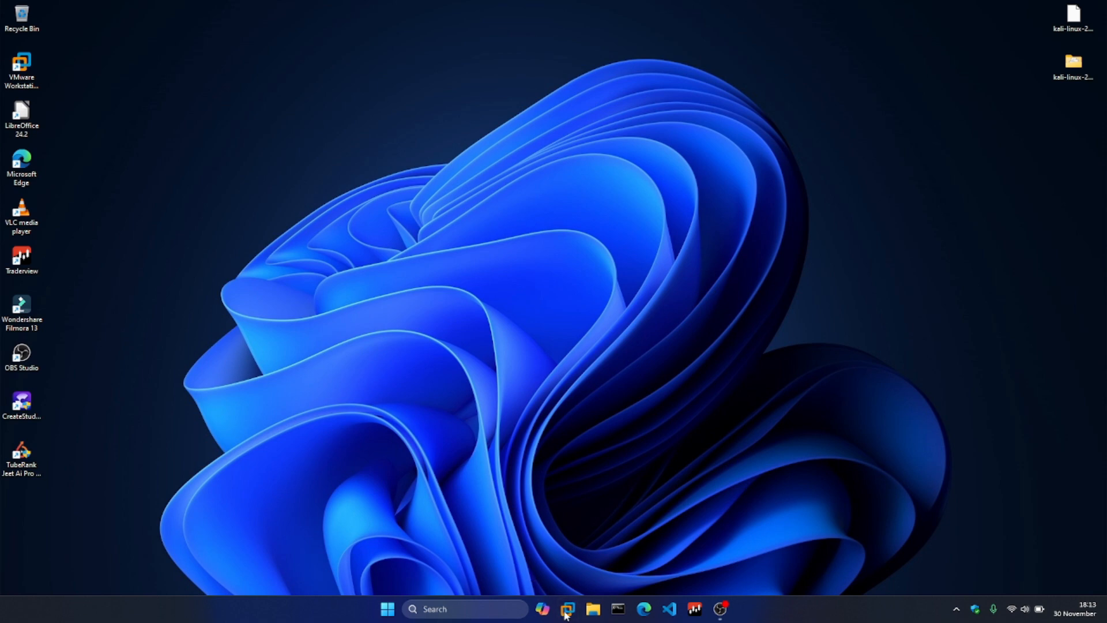
Switch to VMware Workstation and show the library of virtual machines
left_click(564, 615)
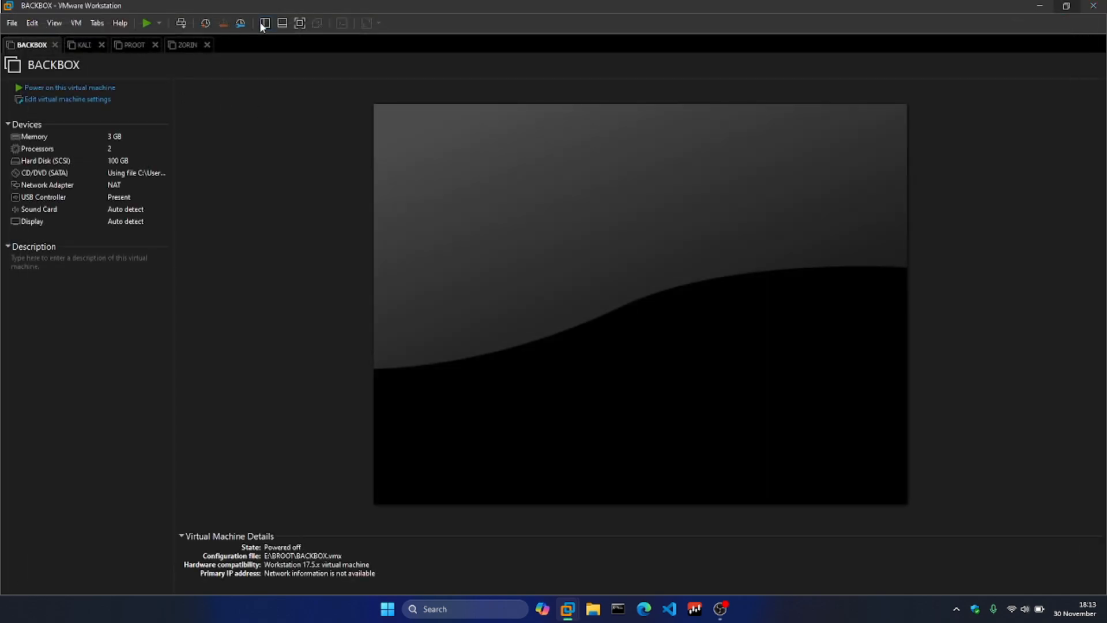
left_click(260, 23)
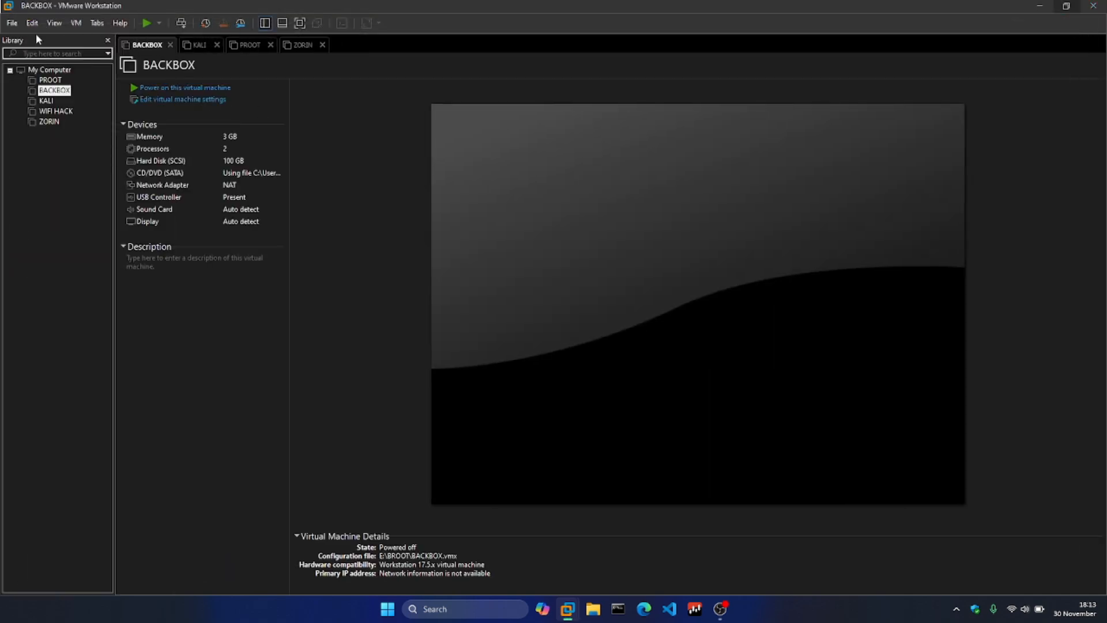
left_click(12, 23)
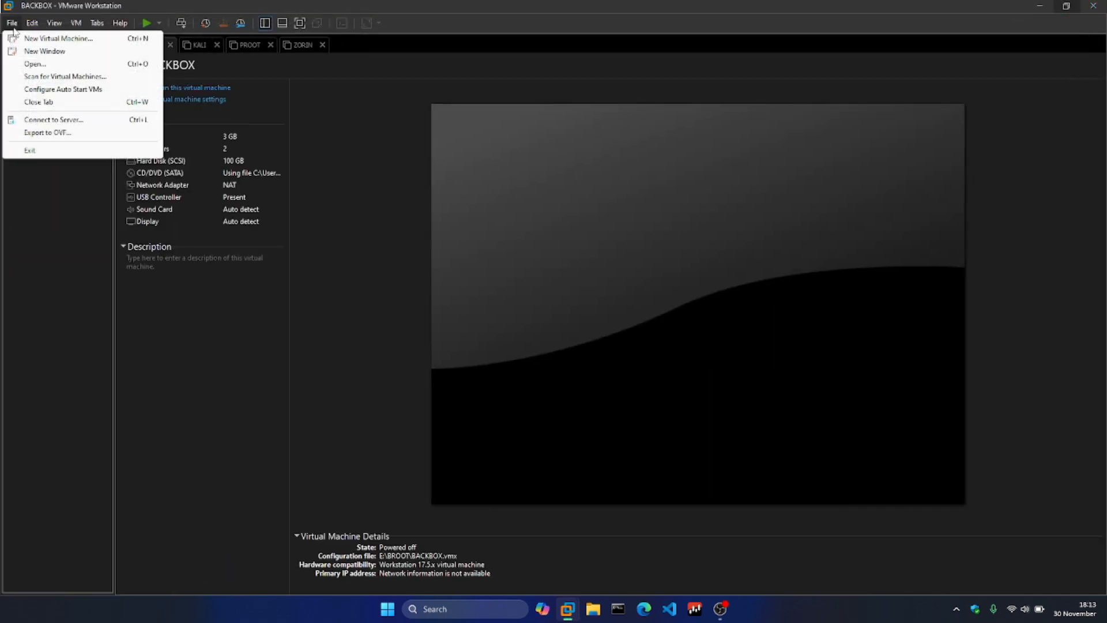
left_click(29, 65)
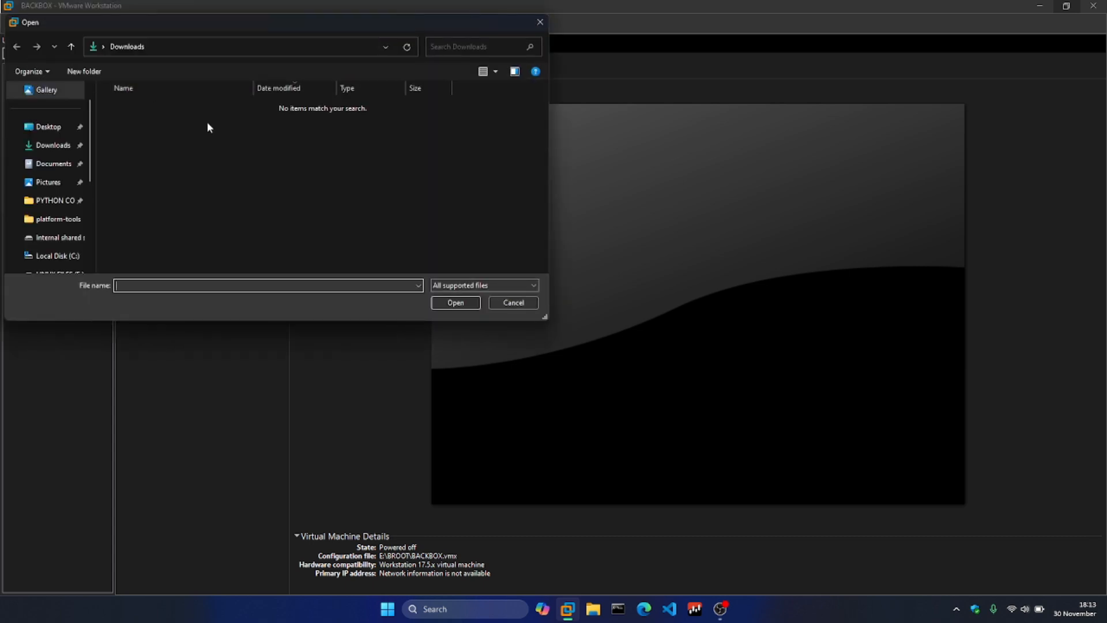
left_click(539, 23)
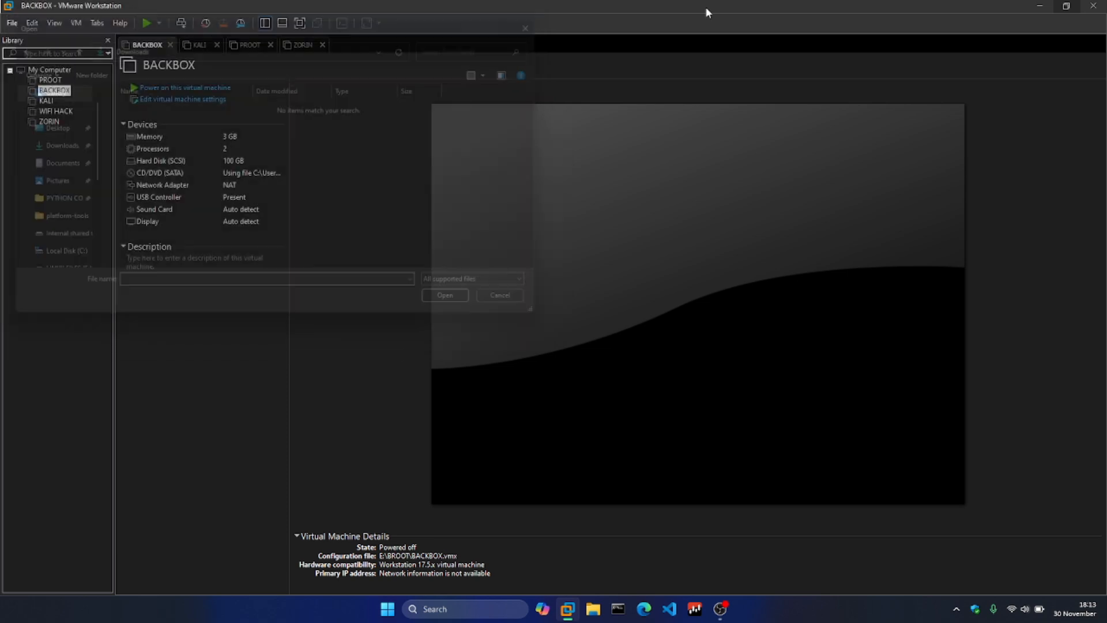
Move the kali-linux-2024.3-vmware-amd64.vmwarevm folder from the desktop to the LINUX FILES (E:) drive using File Explorer
left_click(1032, 8)
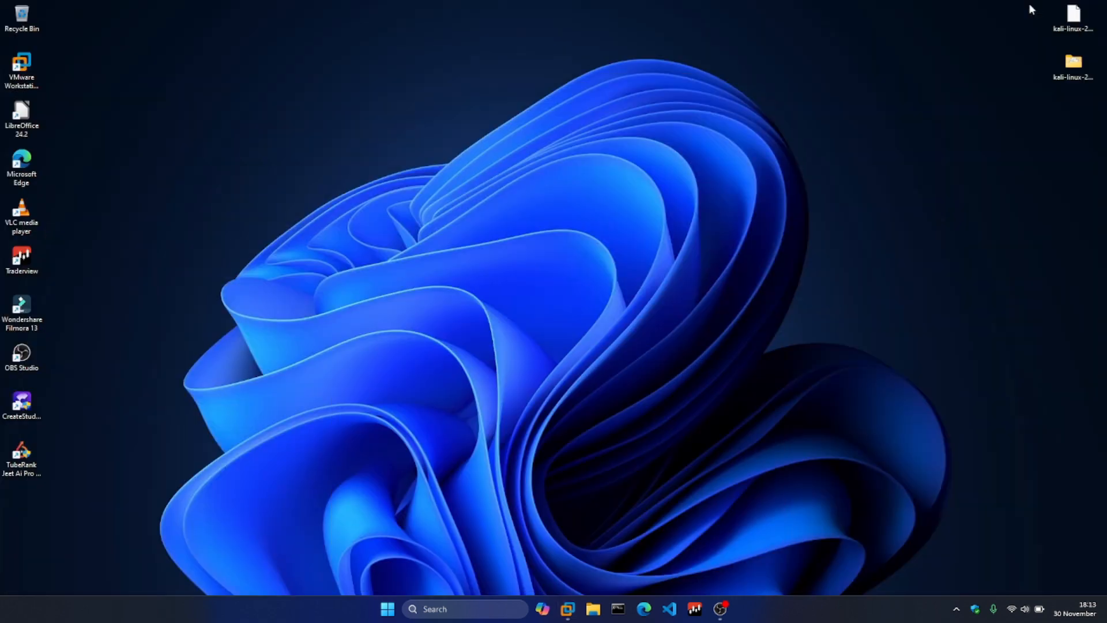
right_click(1067, 67)
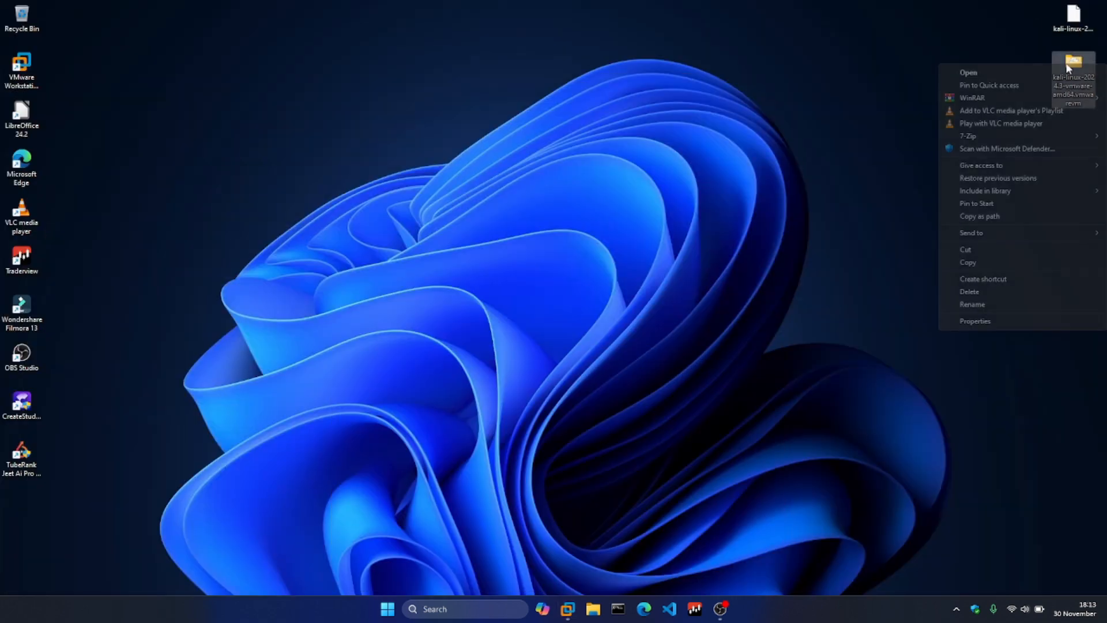
left_click(973, 262)
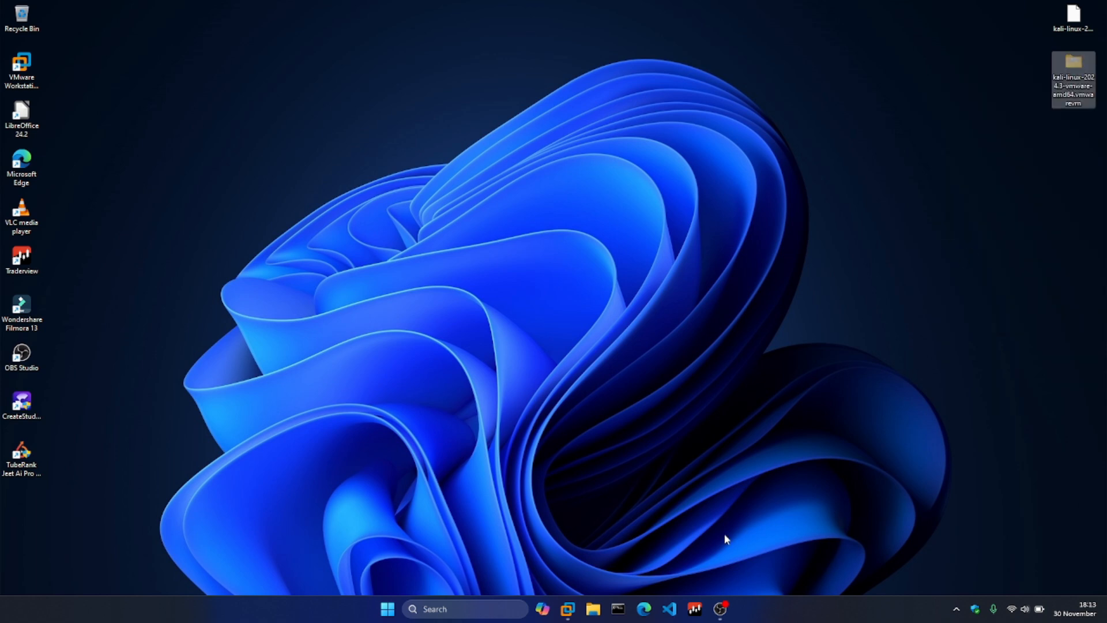
left_click(594, 610)
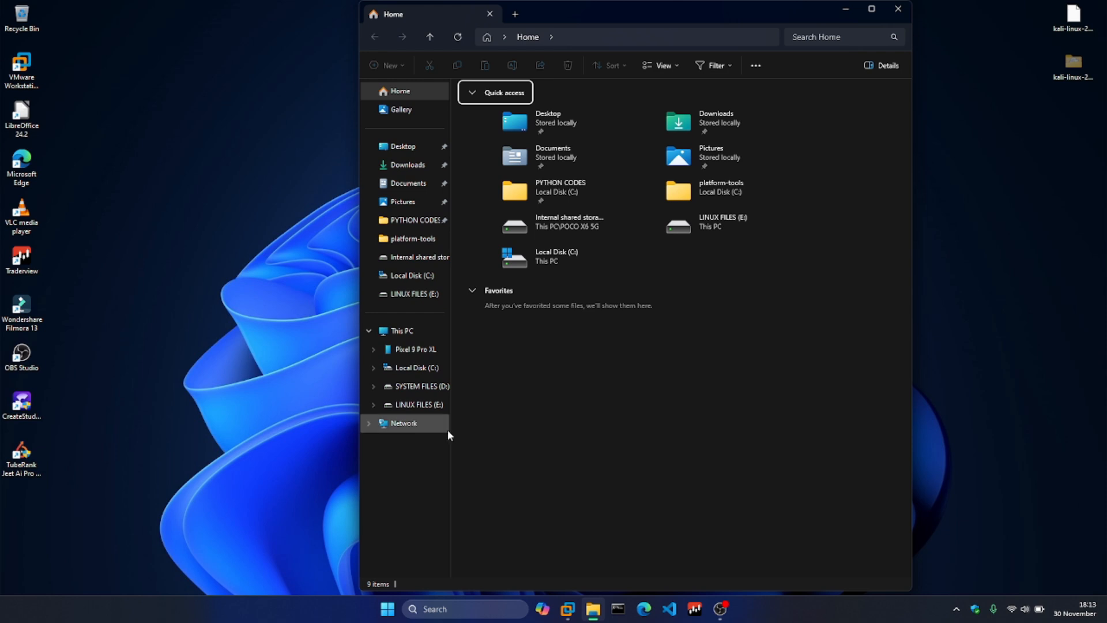
left_click(427, 405)
right_click(574, 251)
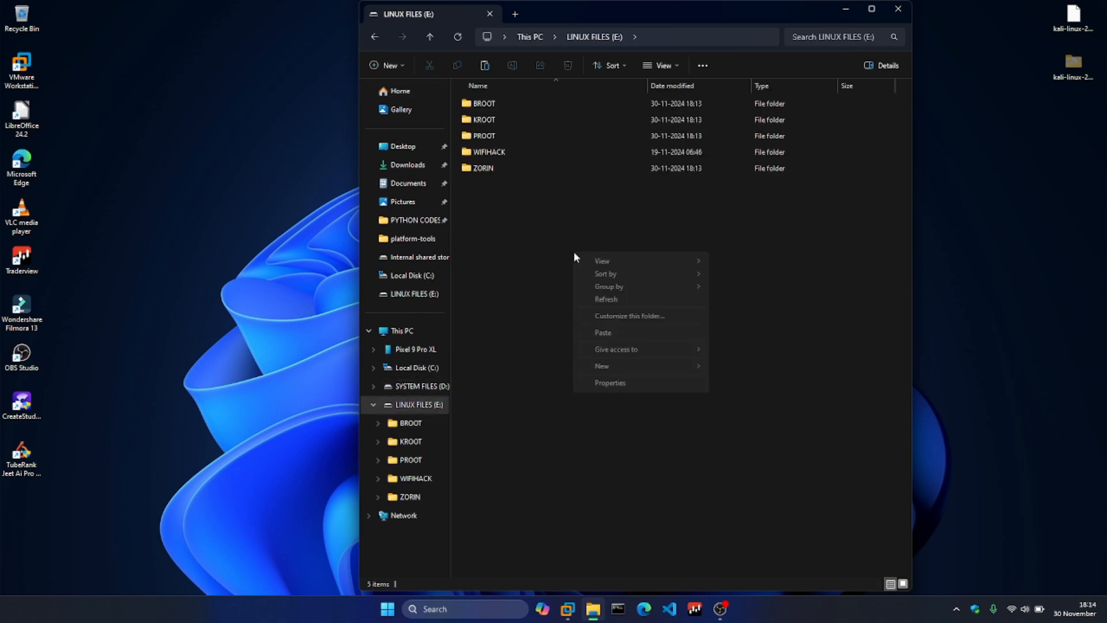
left_click(603, 333)
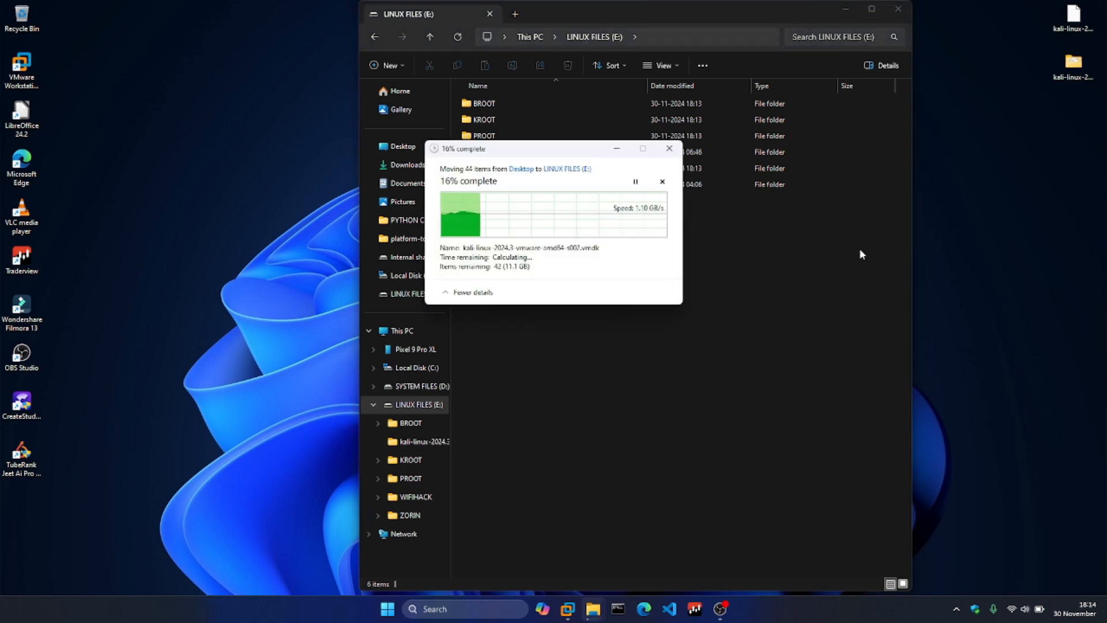
left_click(846, 9)
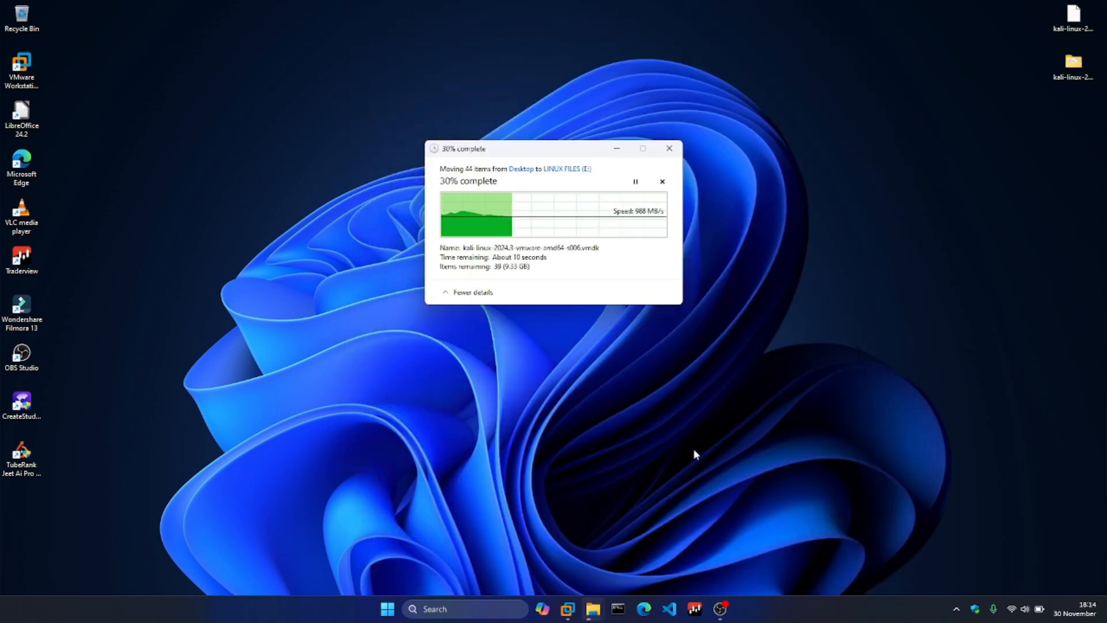
Switch to VMware Workstation and browse for a virtual machine to open in the kali-linux-2024.3-vmware-amd64.vmwarevm folder on LINUX FILES (E:)
mouse_move(568, 609)
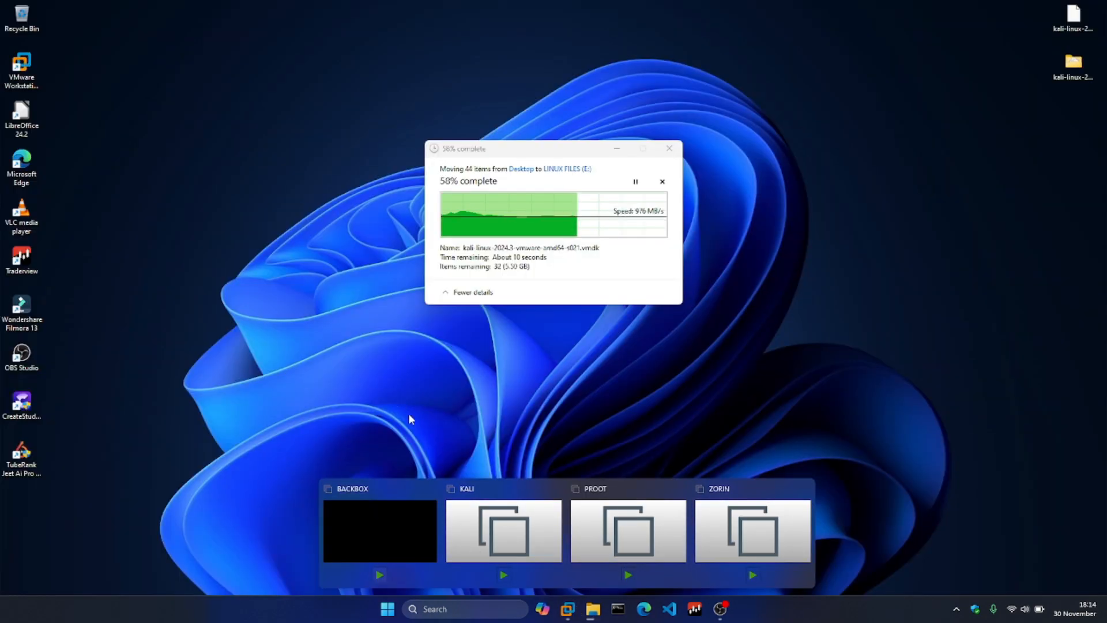
left_click(569, 610)
left_click(569, 609)
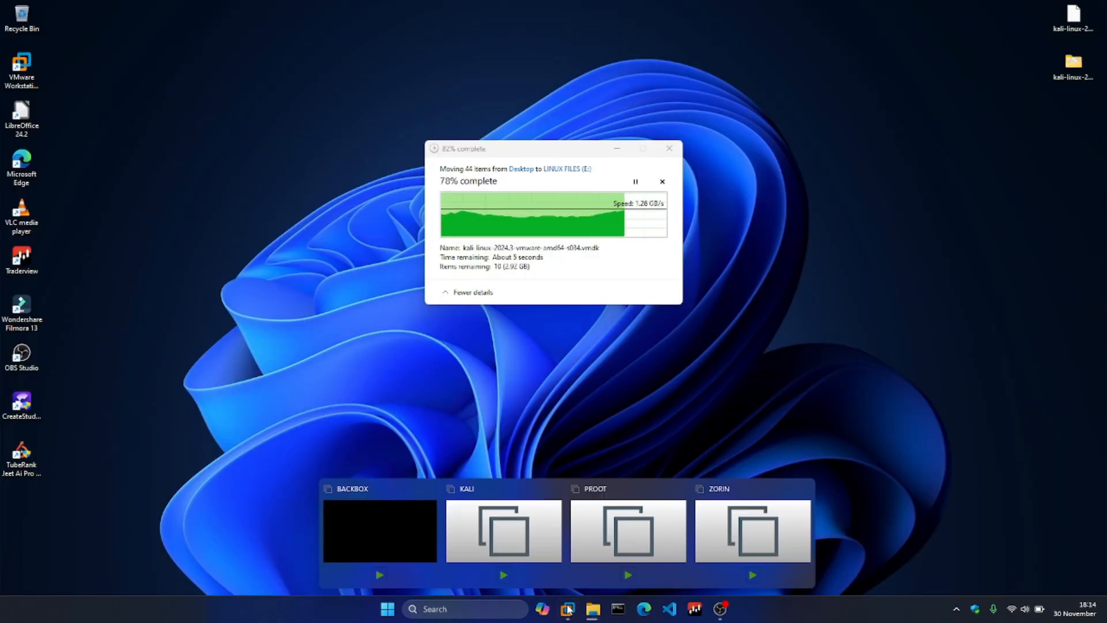
left_click(570, 610)
mouse_move(568, 610)
left_click(363, 545)
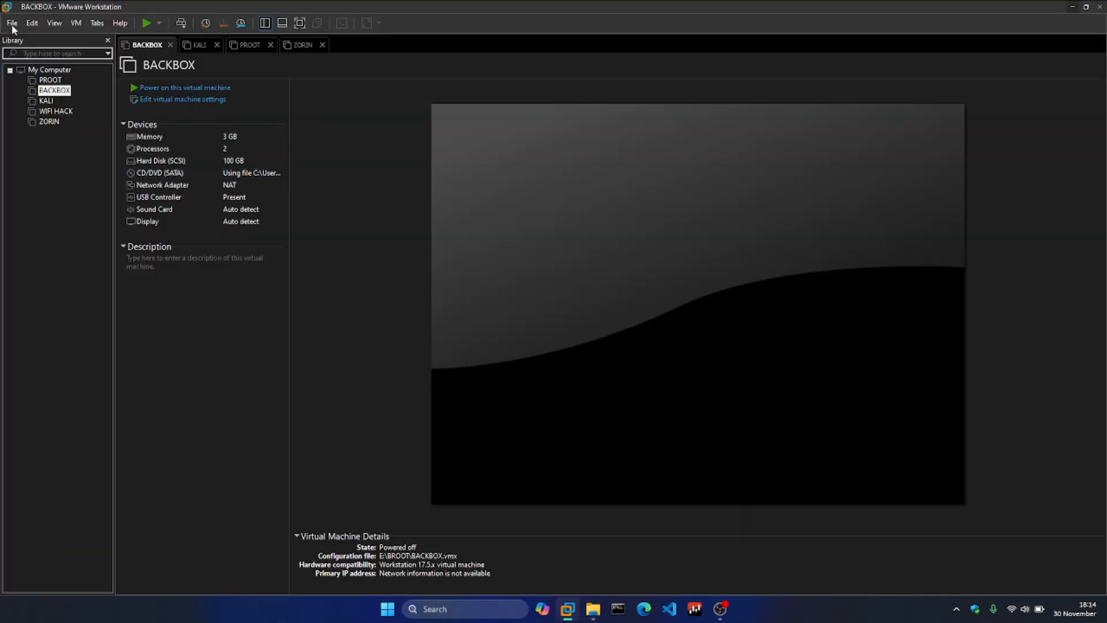
left_click(13, 23)
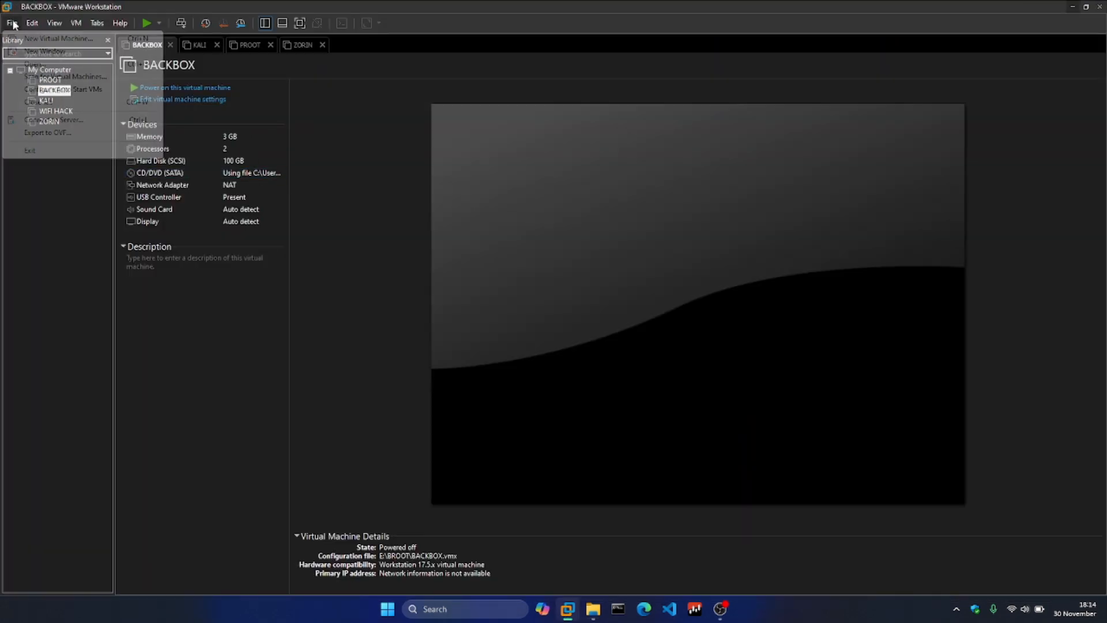
left_click(34, 64)
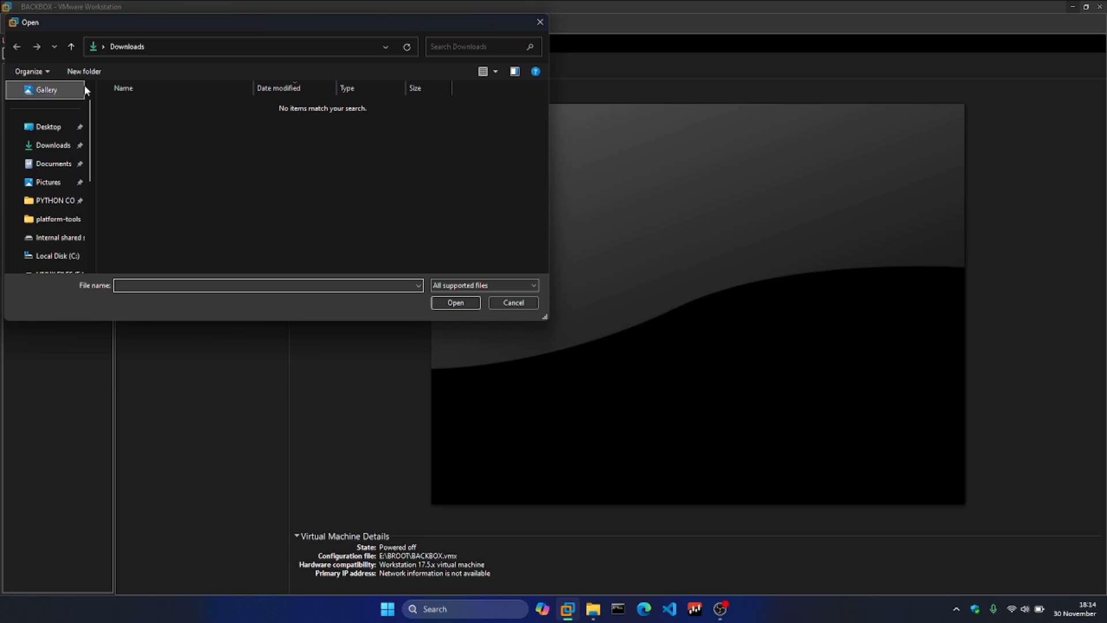
scroll(58, 238, "down", 3)
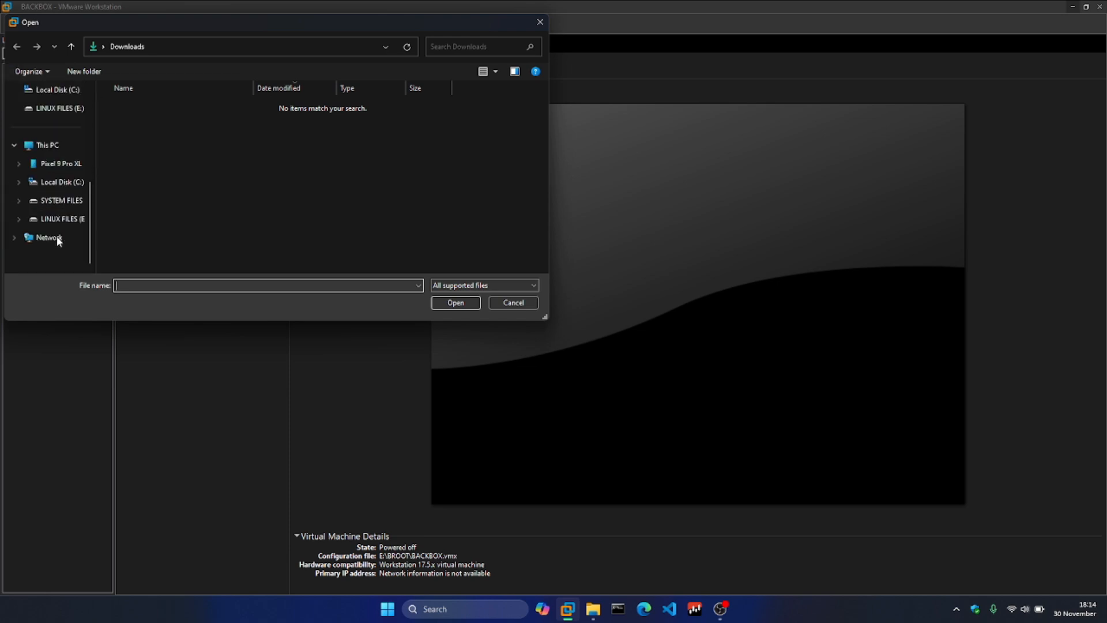
left_click(56, 220)
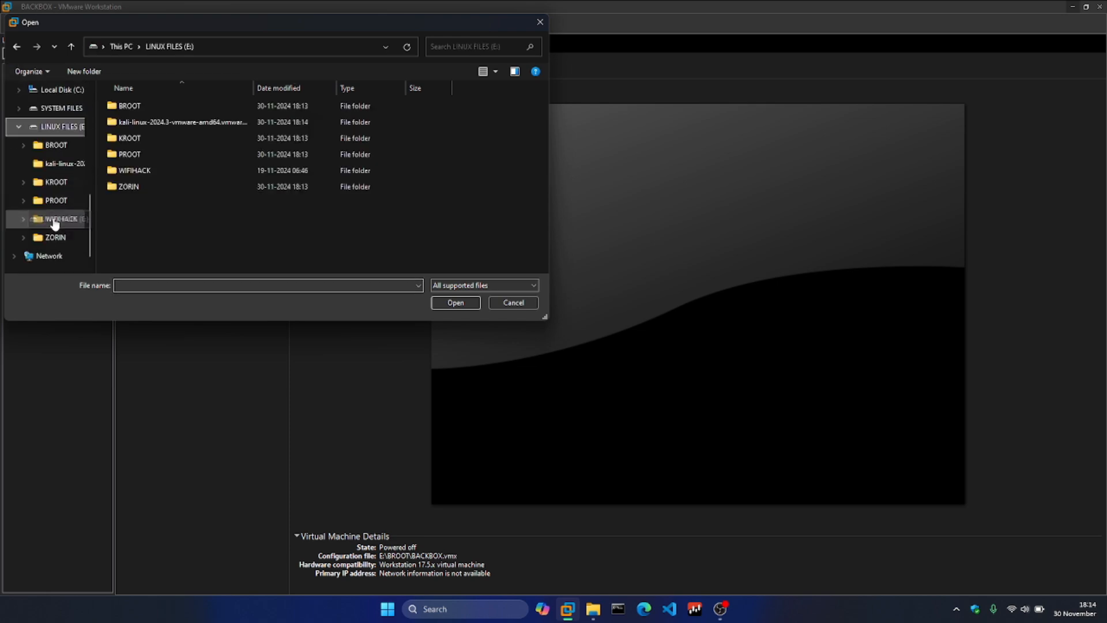
double_click(123, 122)
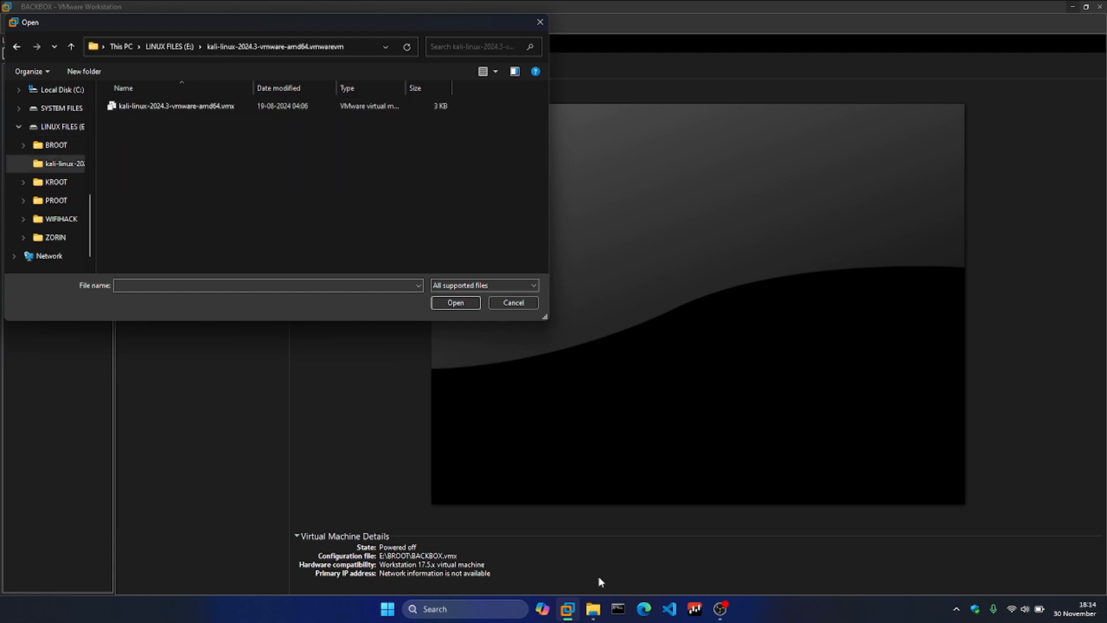
Check the Kali folder's files in File Explorer, close that window and open kali-linux-2024.3-vmware-amd64.vmx in VMware Workstation
left_click(594, 612)
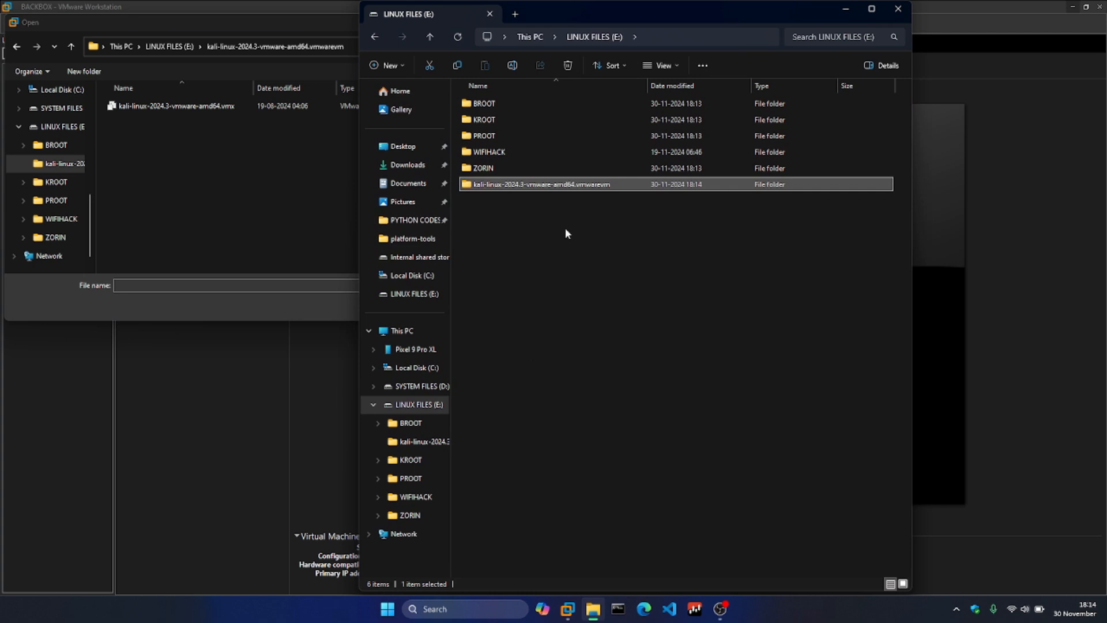
double_click(562, 185)
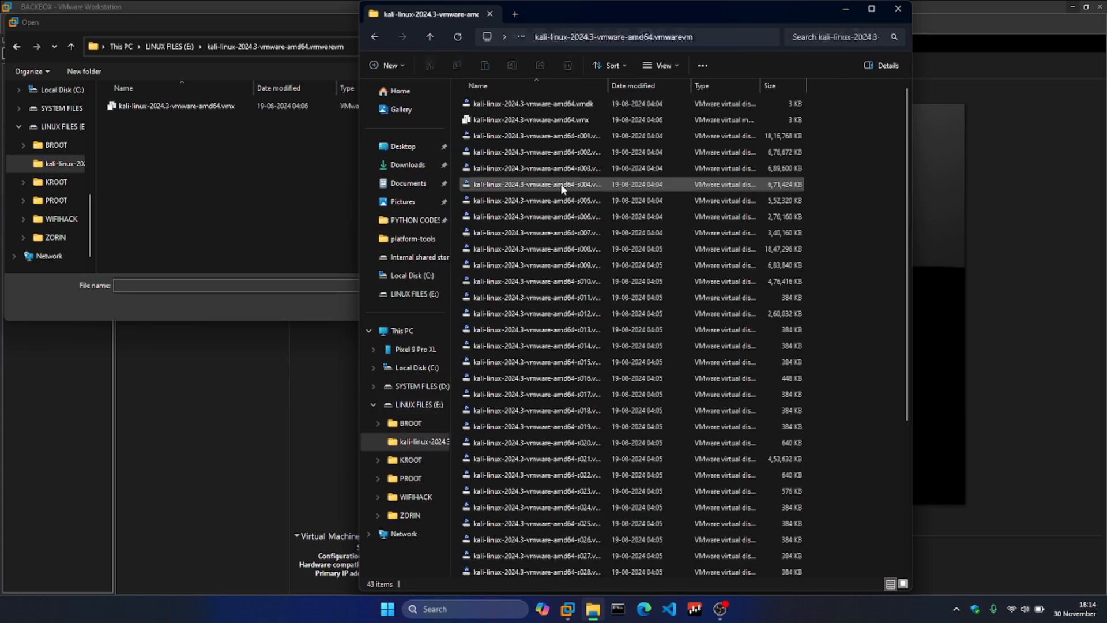
scroll(562, 188, "down", 5)
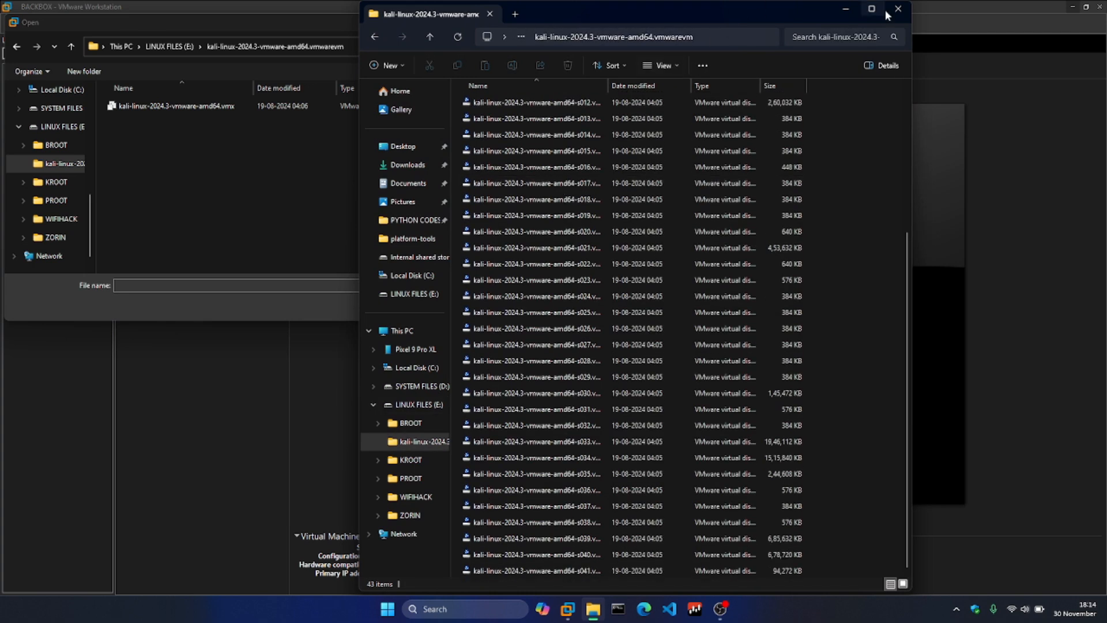
left_click(899, 9)
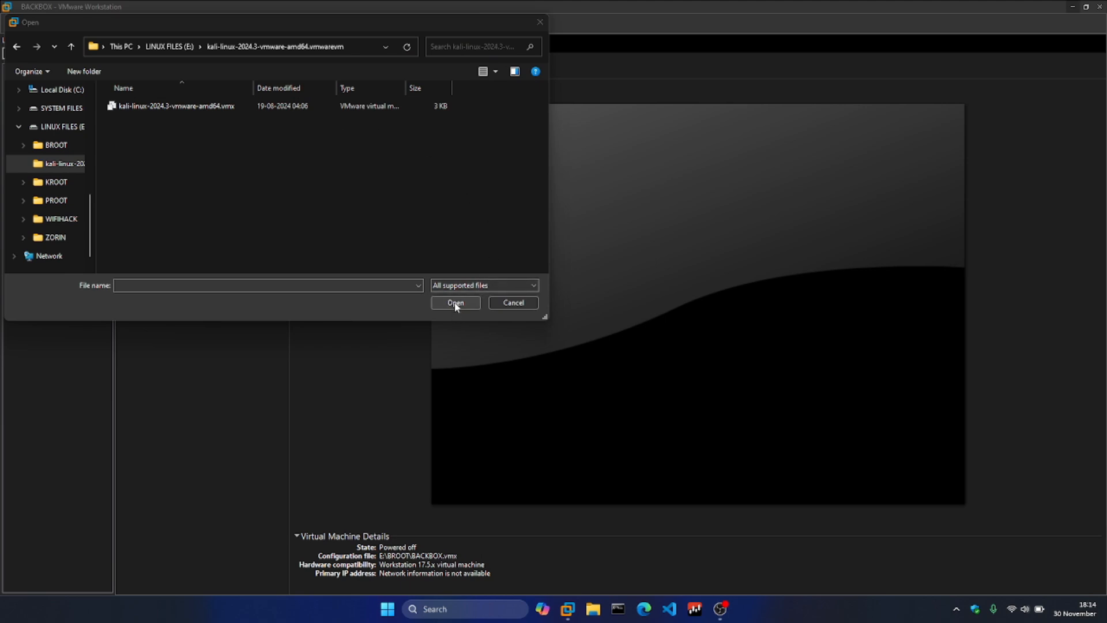
double_click(345, 107)
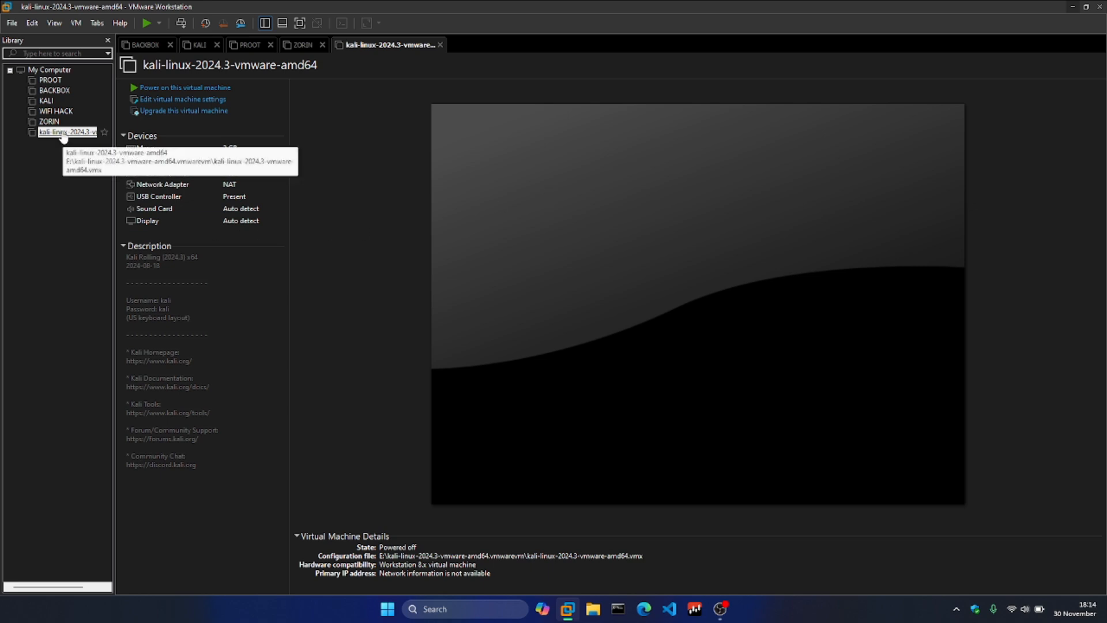
Set the memory of the kali-linux-2024.3-vmware-amd64 virtual machine to 4 GB
left_click(208, 103)
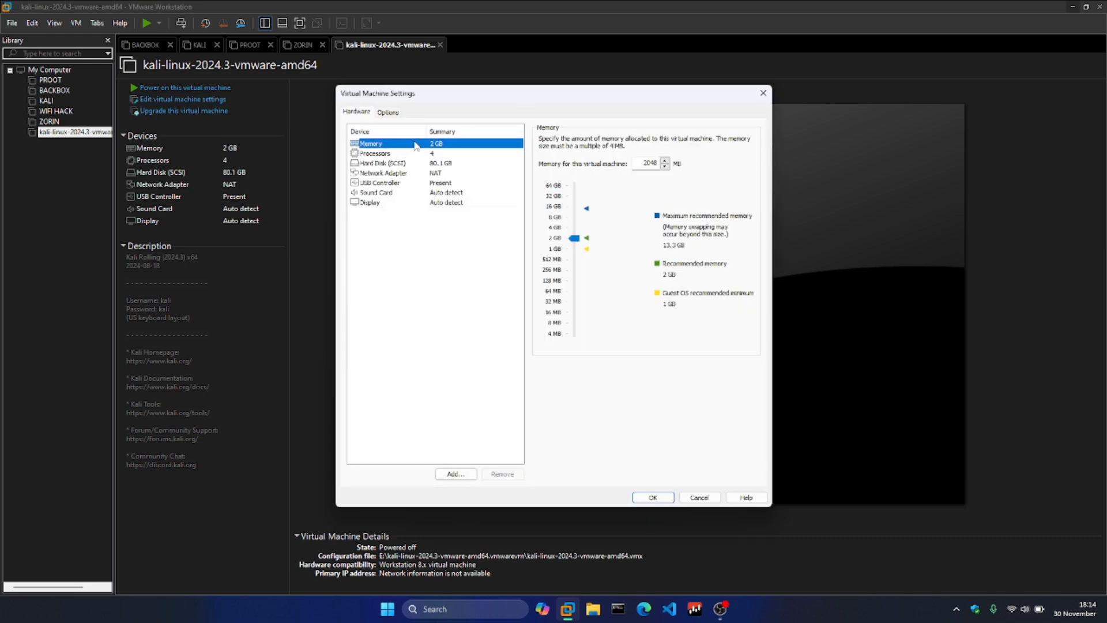
left_click(555, 229)
left_click(655, 497)
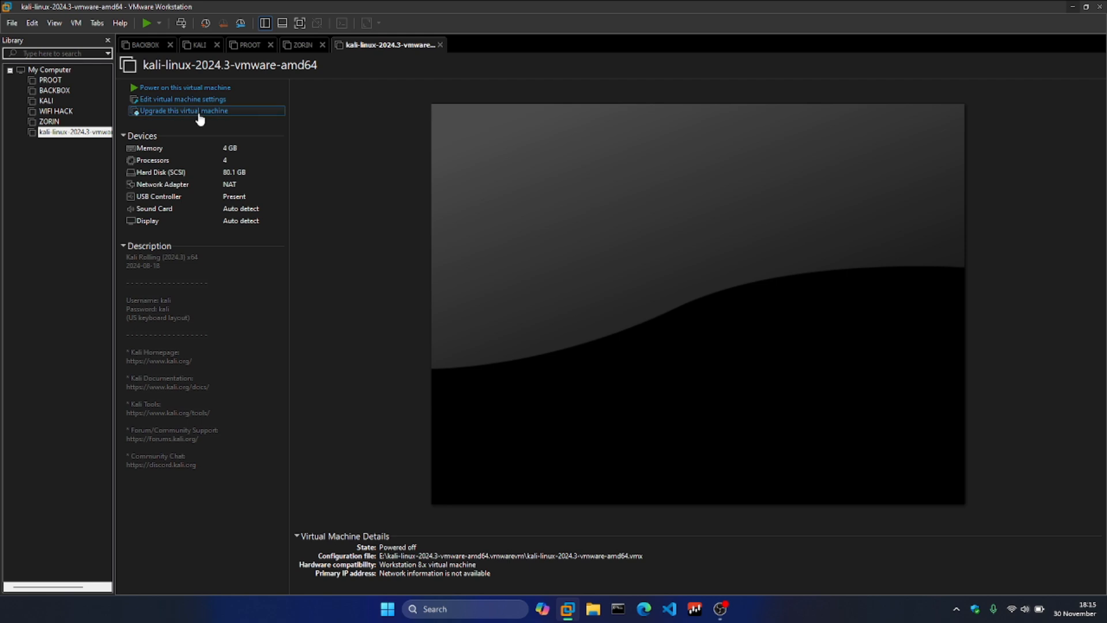
Start upgrading the Kali virtual machine and choose Workstation 17.5.x as its hardware compatibility
left_click(198, 112)
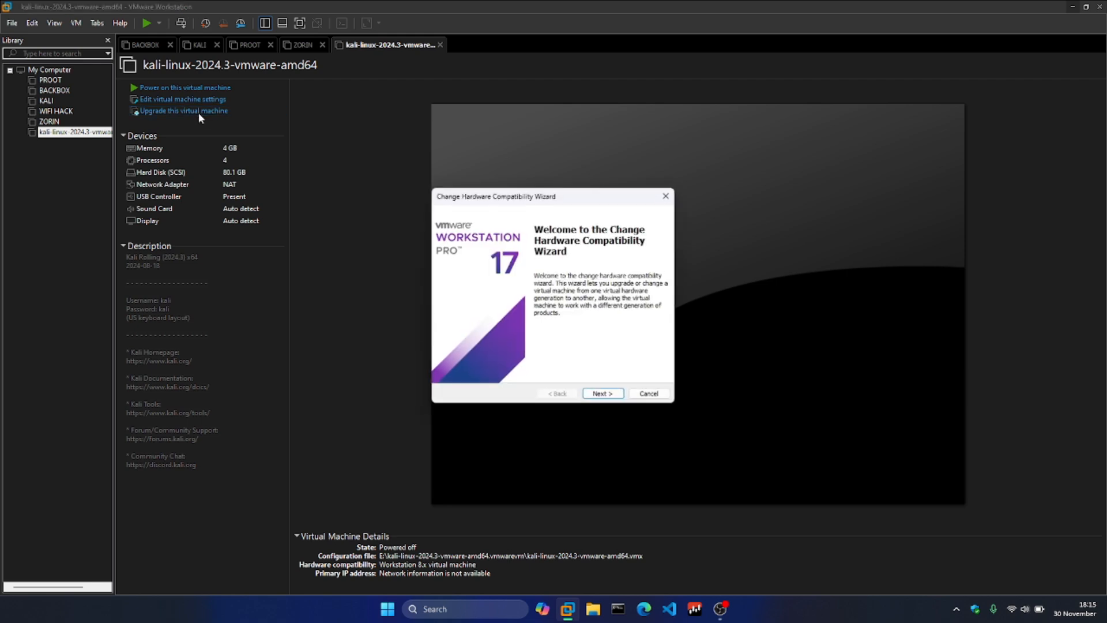
left_click(603, 395)
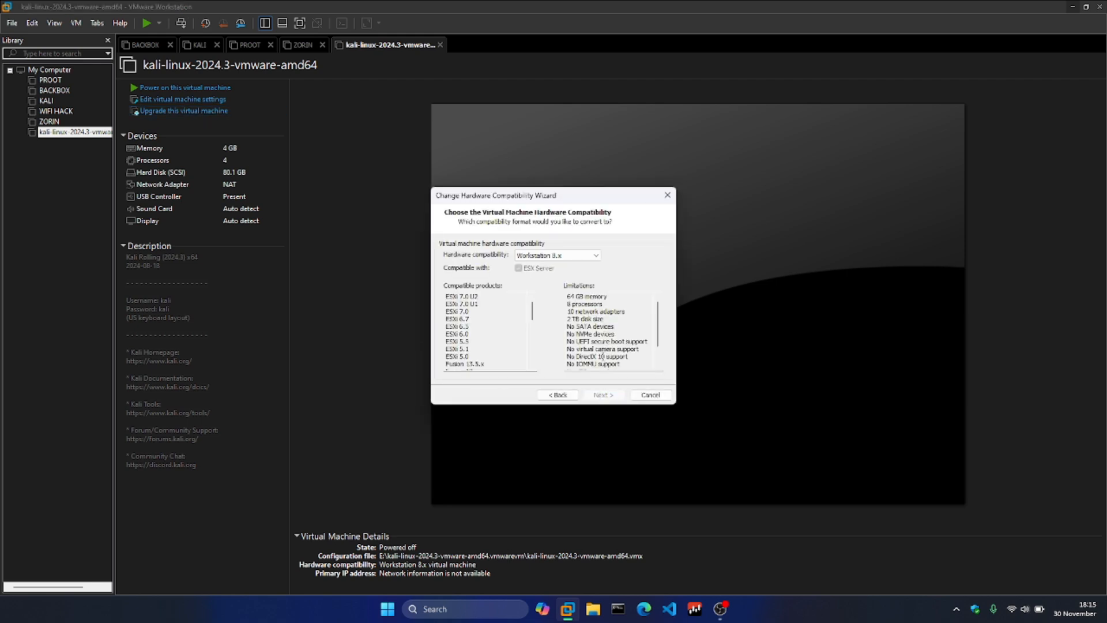
left_click(591, 257)
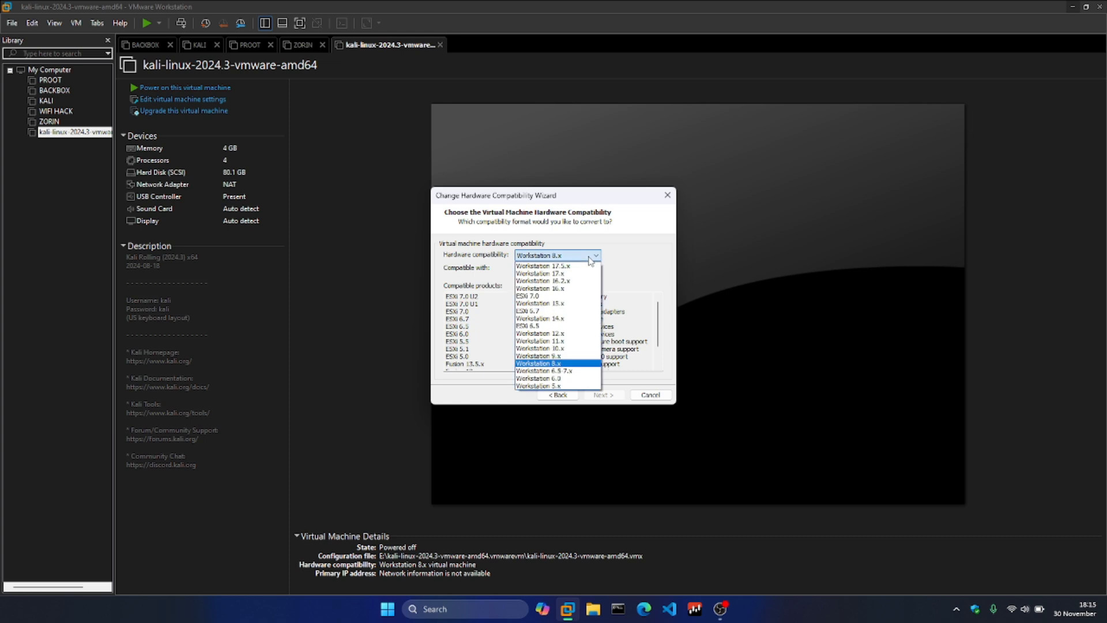
left_click(573, 274)
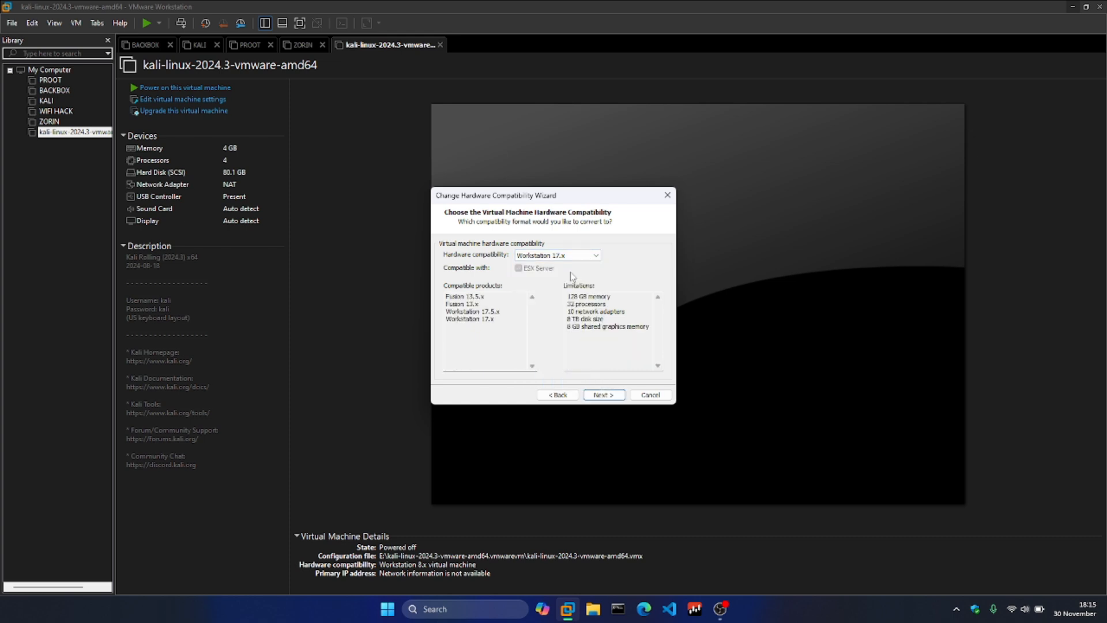
left_click(576, 258)
left_click(565, 266)
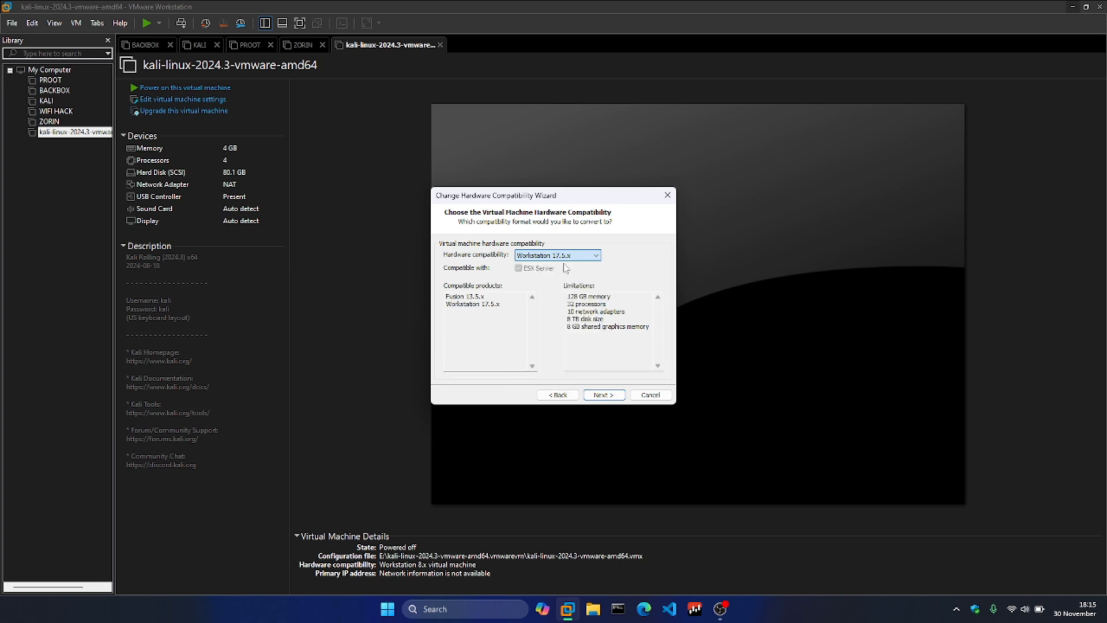
left_click(604, 396)
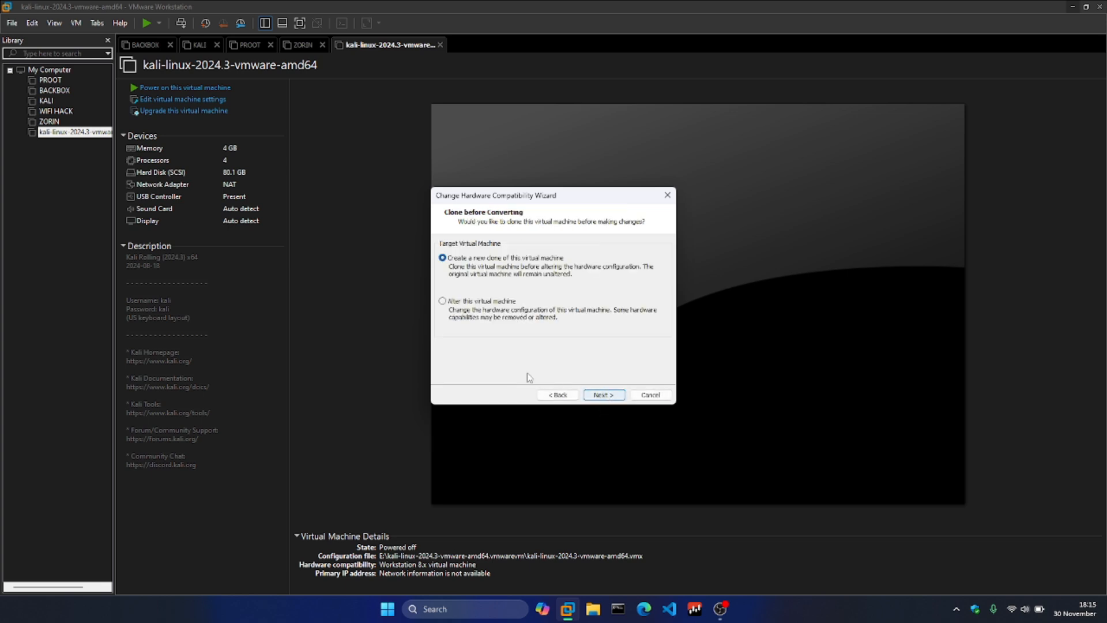
Choose to alter this virtual machine rather than clone it, and complete the hardware compatibility conversion
left_click(448, 303)
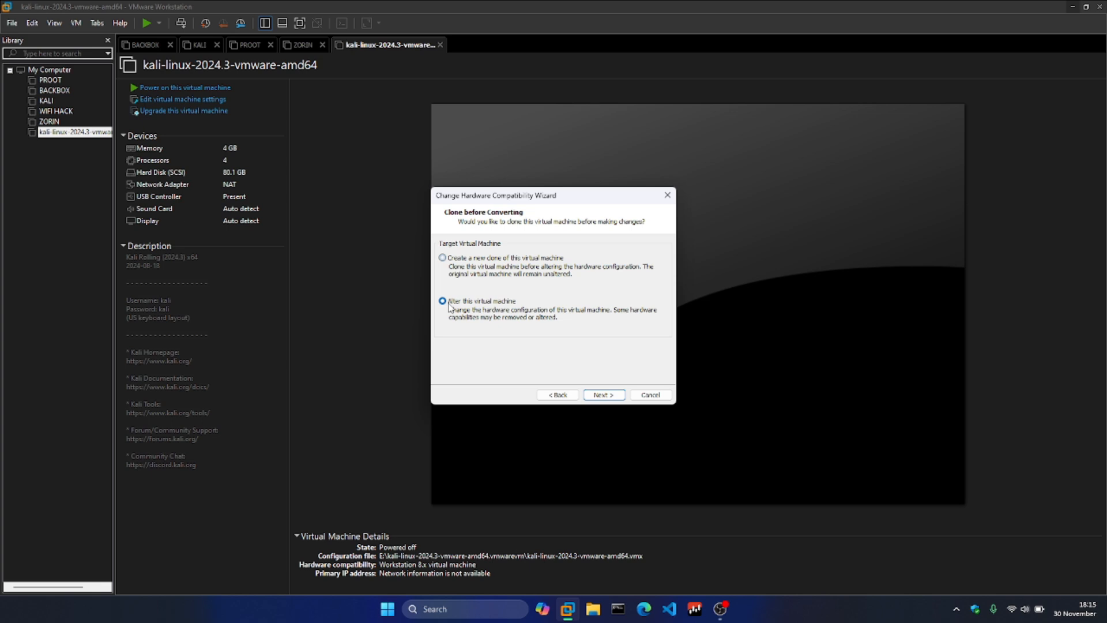
left_click(607, 395)
left_click(609, 395)
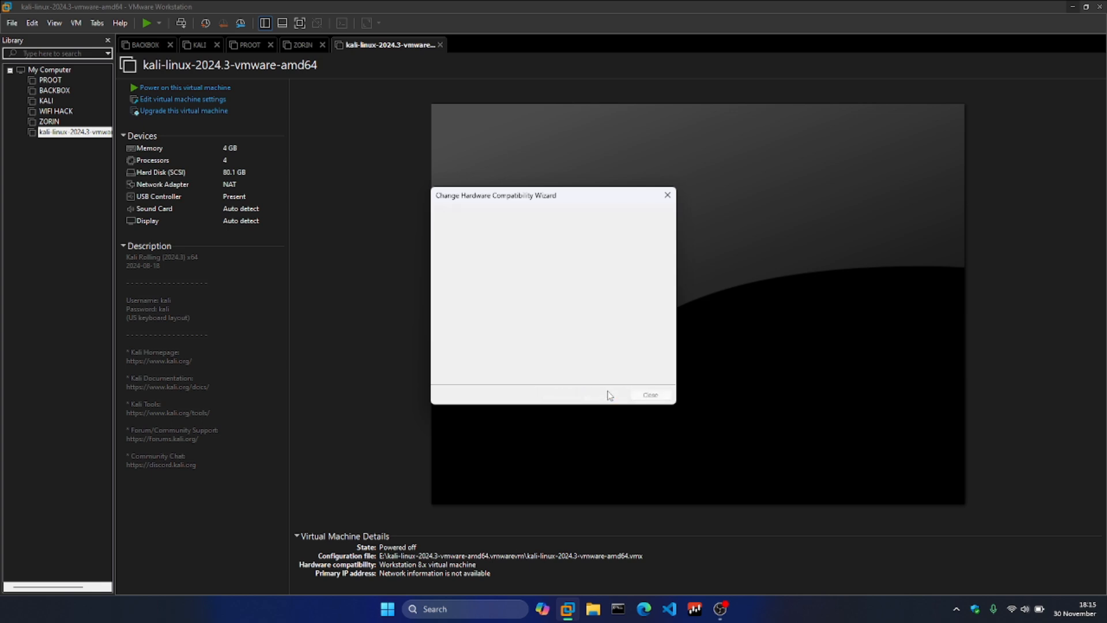
left_click(651, 395)
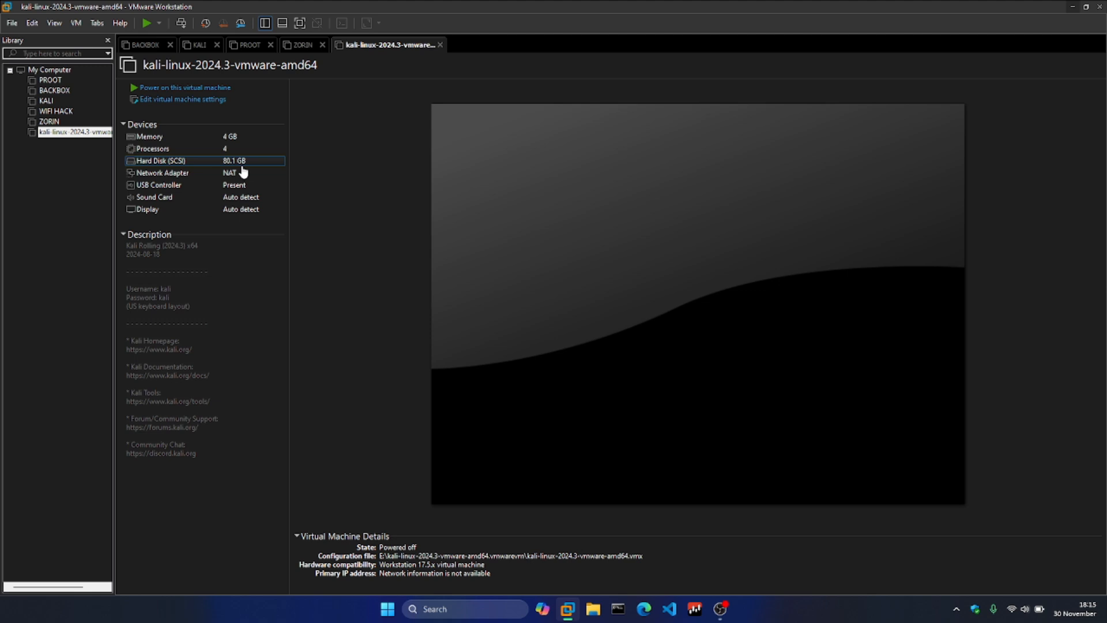
Power on the kali-linux-2024.3-vmware-amd64 virtual machine and hide the virtual machine library sidebar
left_click(206, 90)
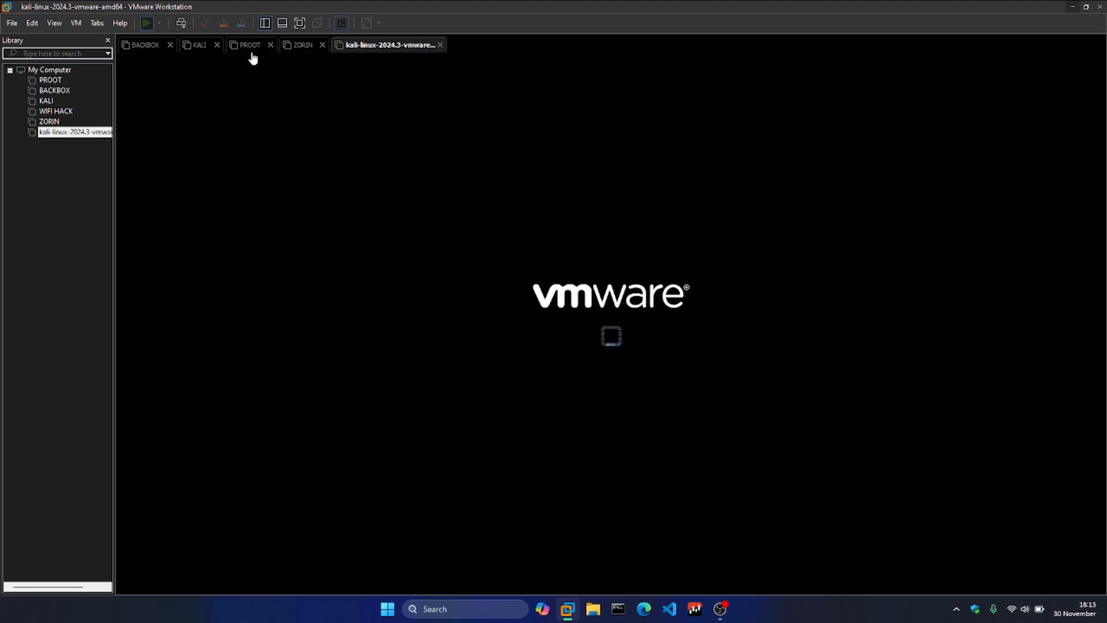
left_click(269, 26)
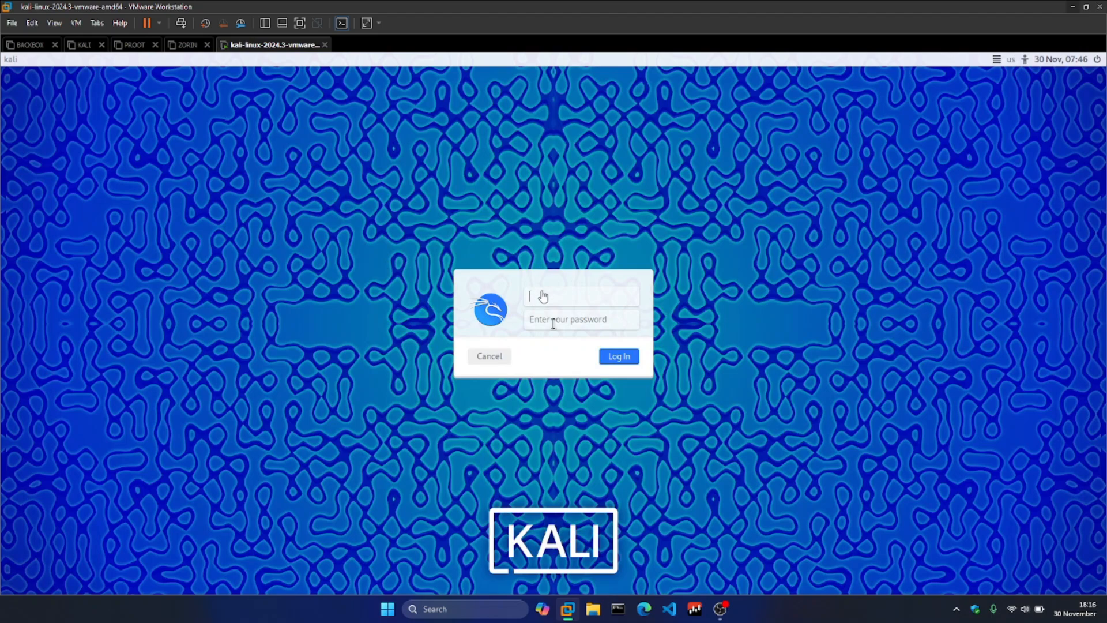
Log in to the Kali desktop by entering the account's username and password
left_click(720, 612)
left_click(546, 313)
left_click(621, 353)
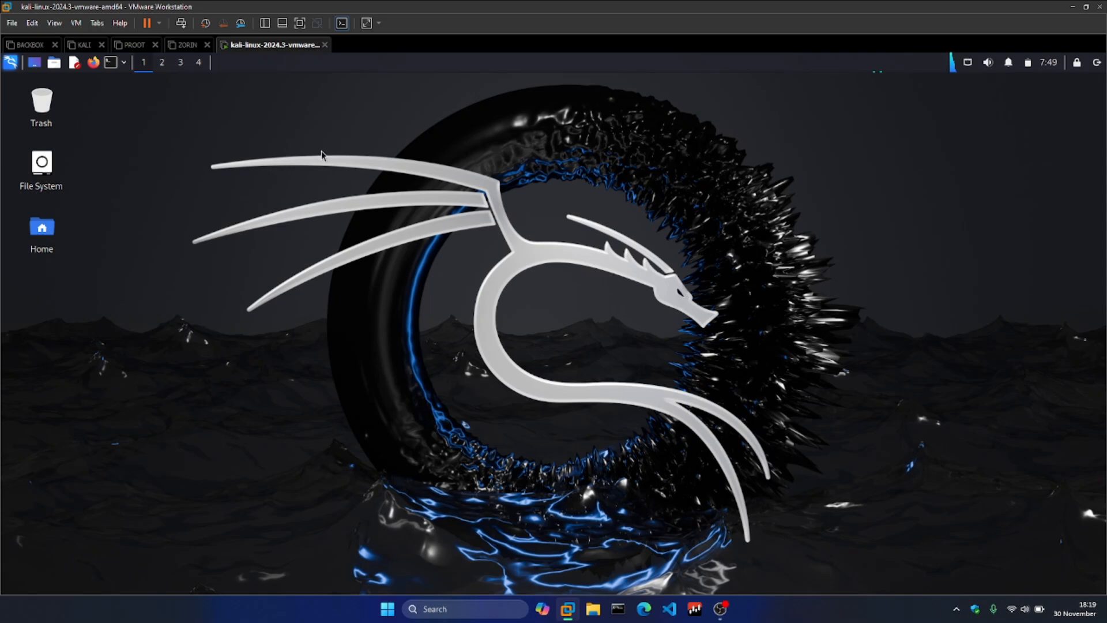
Look through the Kali applications menu, including the 09 - Sniffing & Spoofing category, and close it
left_click(11, 62)
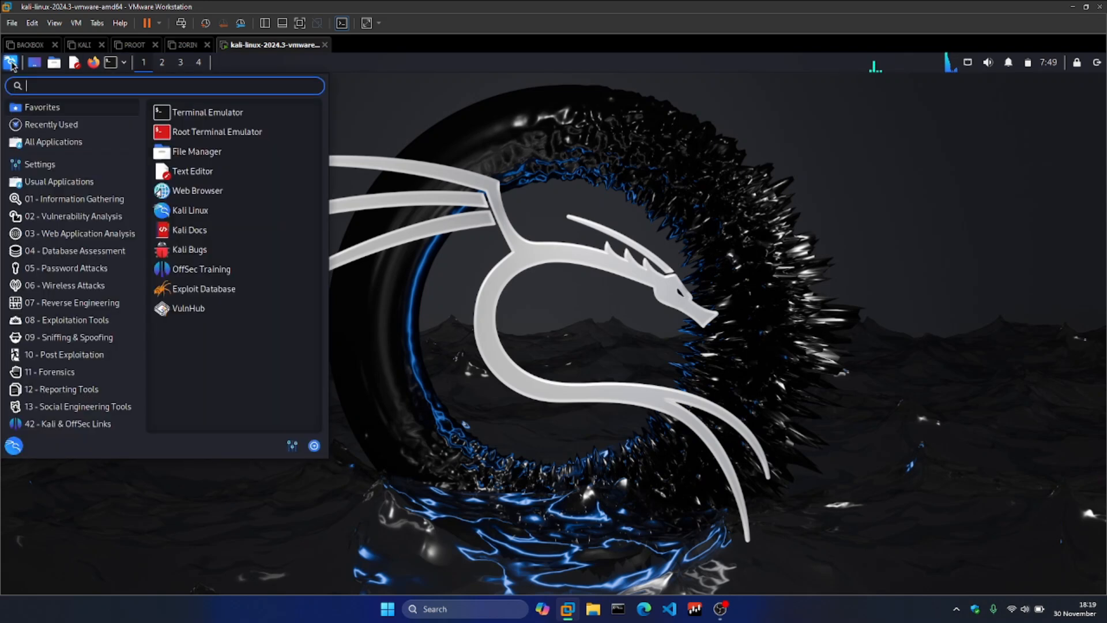
left_click(70, 338)
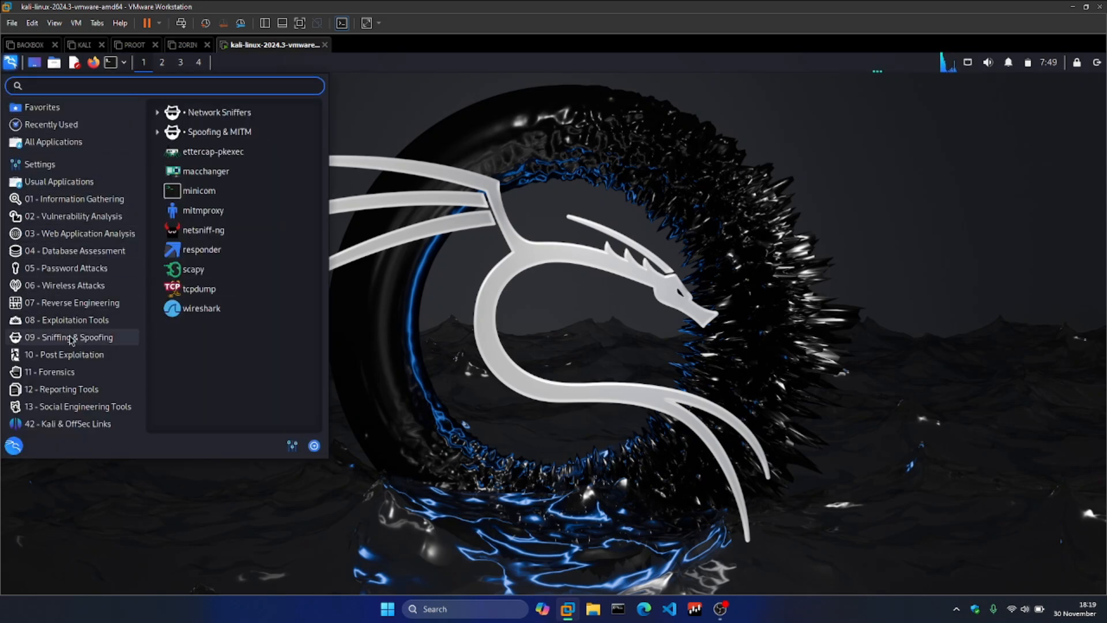
left_click(327, 131)
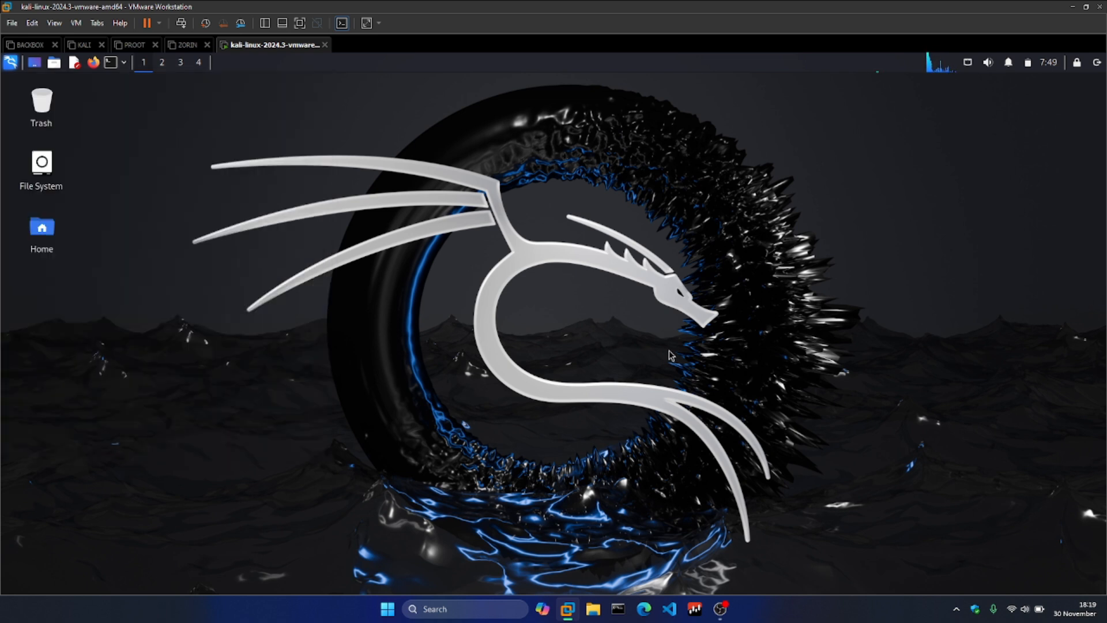
Switch to OBS and stop the screen recording
mouse_move(722, 607)
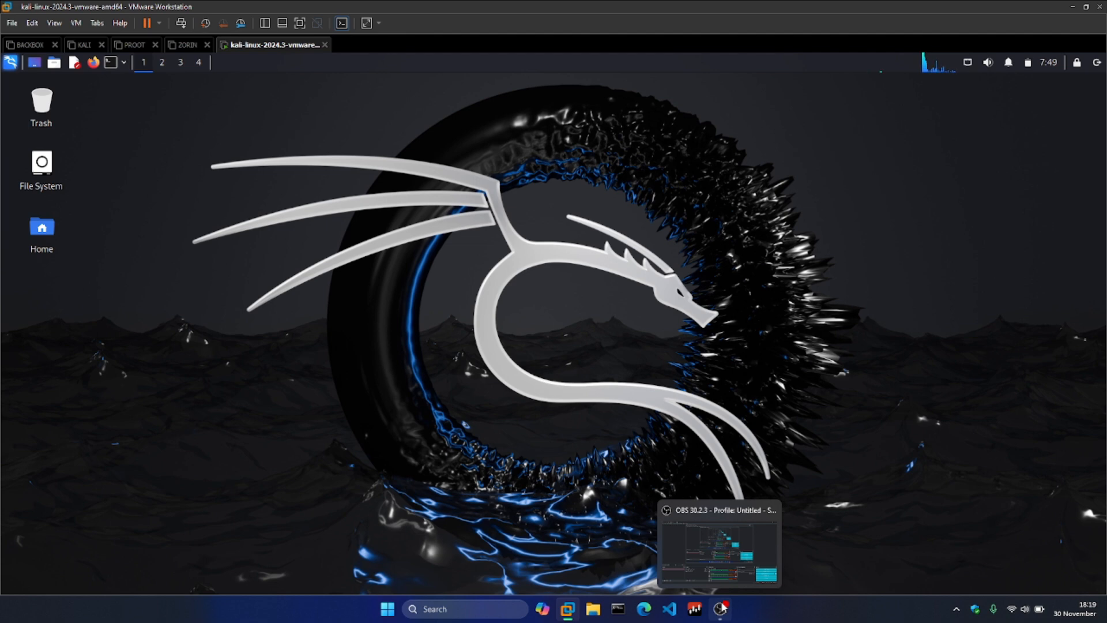
left_click(764, 560)
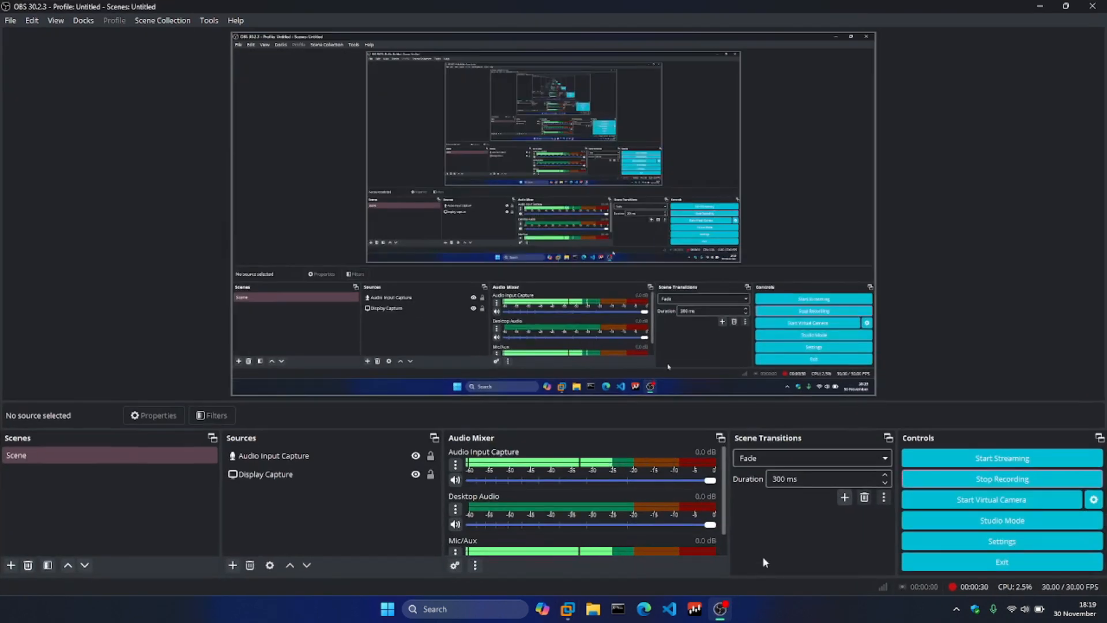
left_click(988, 471)
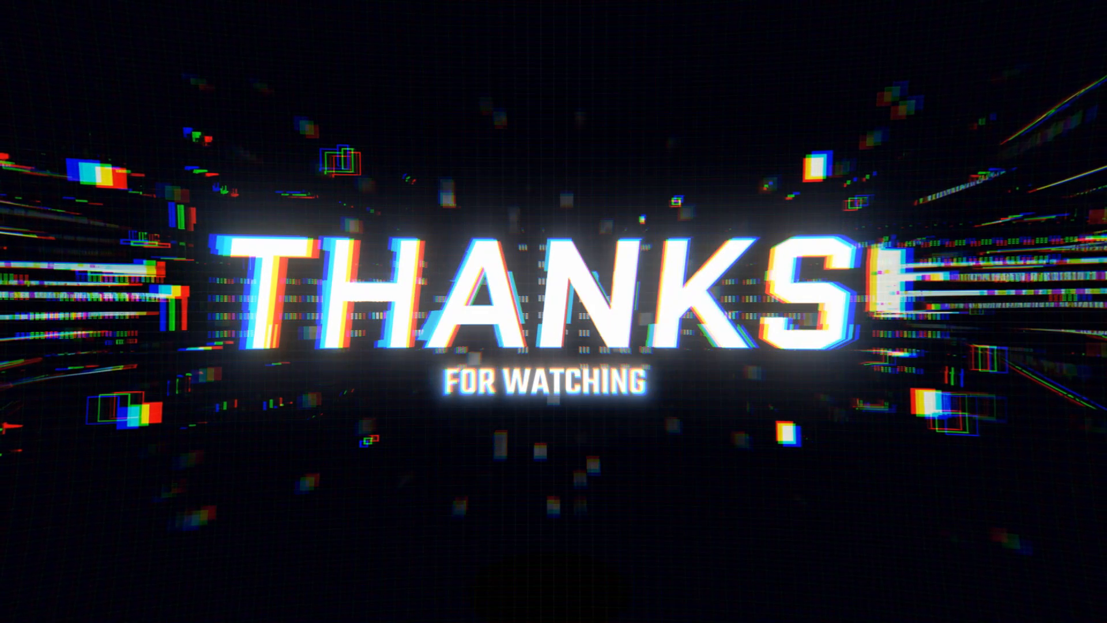